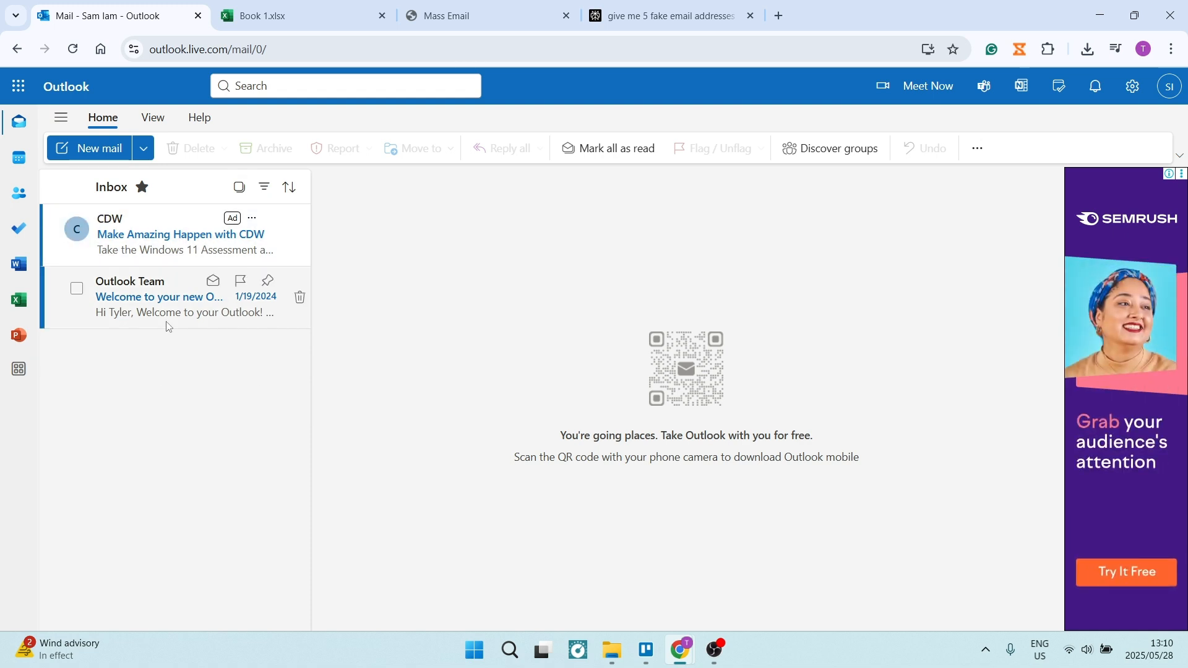
- Switch to the Book 1 workbook and look over the Email and Name contact columns
{"action": "left_click", "coordinate": [277, 12]}
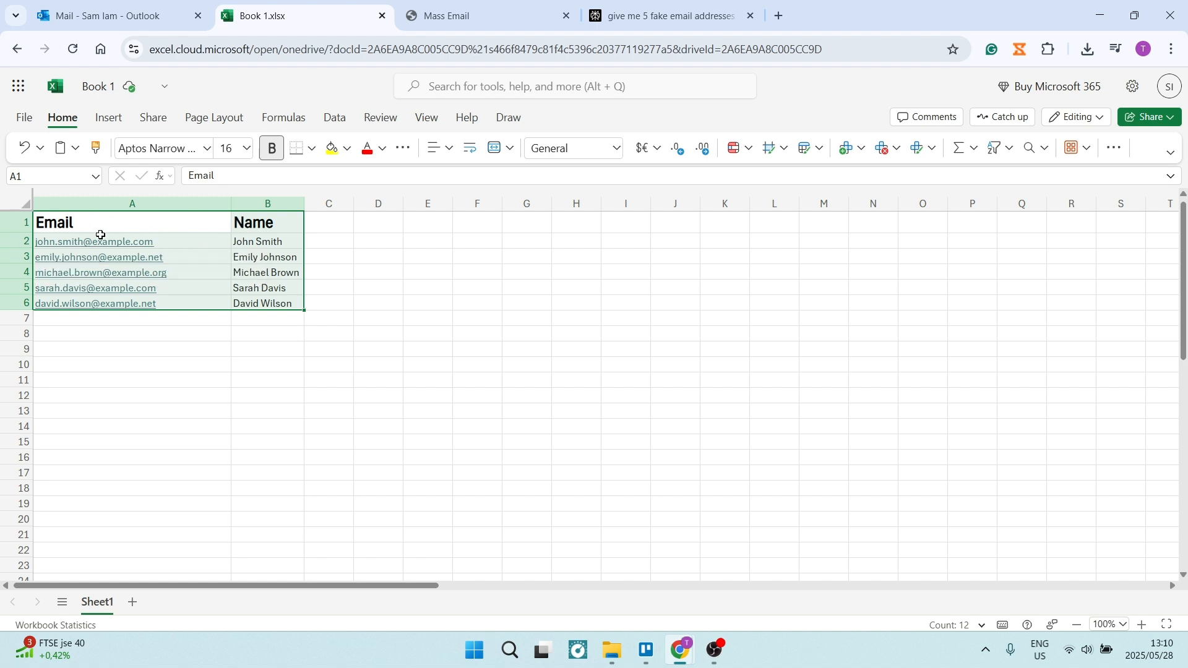
{"action": "left_click", "coordinate": [337, 227]}
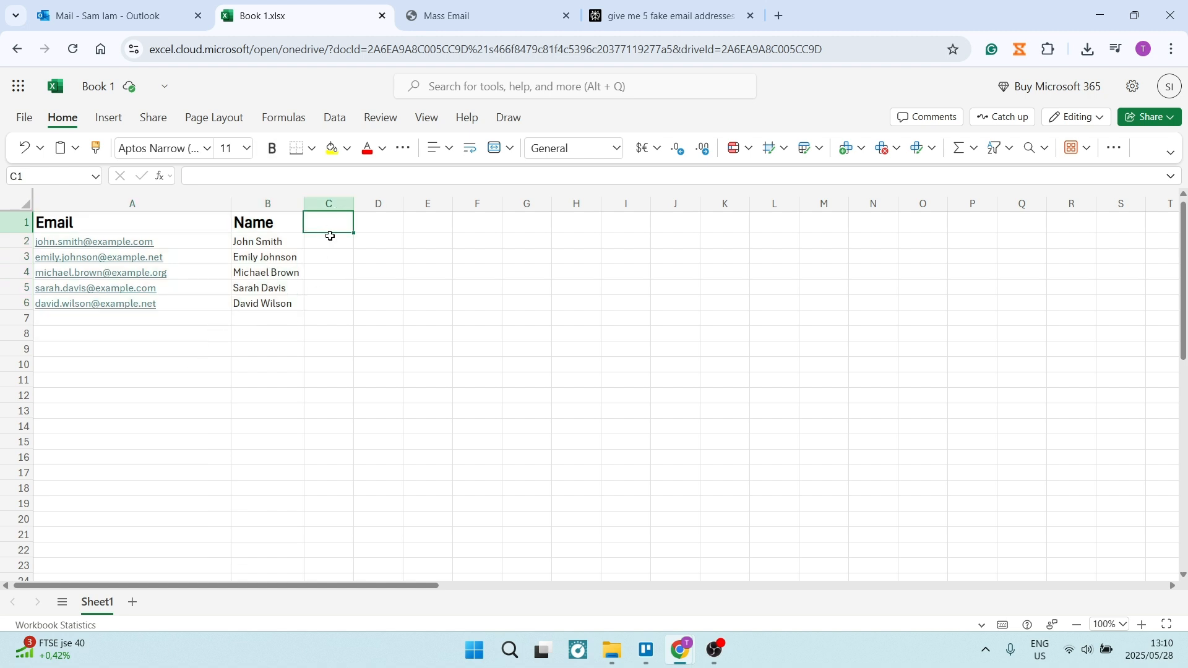
{"action": "left_click", "coordinate": [371, 225]}
{"action": "left_click", "coordinate": [422, 223]}
{"action": "left_click", "coordinate": [477, 222]}
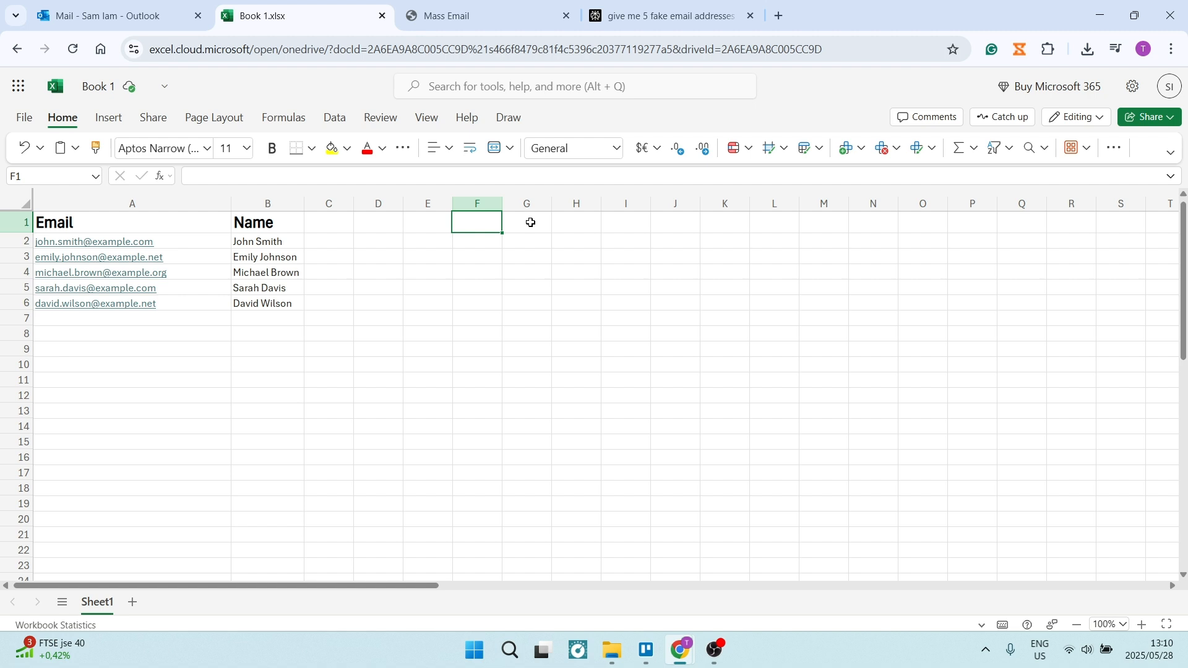
{"action": "left_click", "coordinate": [526, 222]}
{"action": "left_click", "coordinate": [575, 223]}
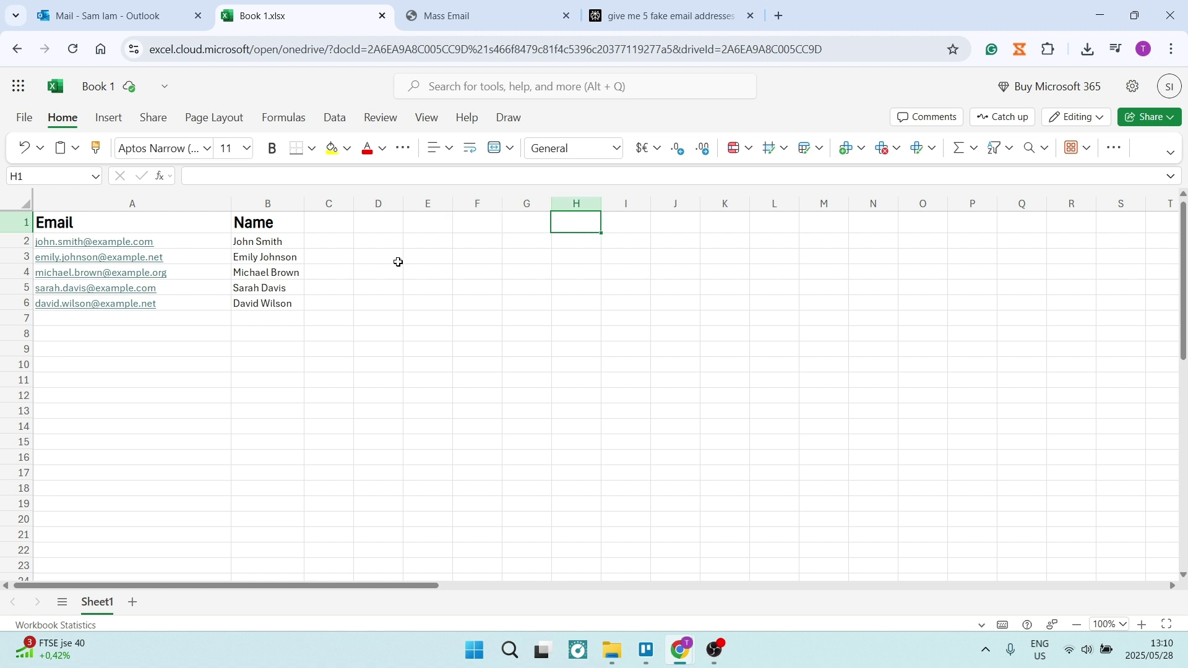
- Download the contact sheet as a CSV file from the File menu
{"action": "left_click", "coordinate": [25, 117]}
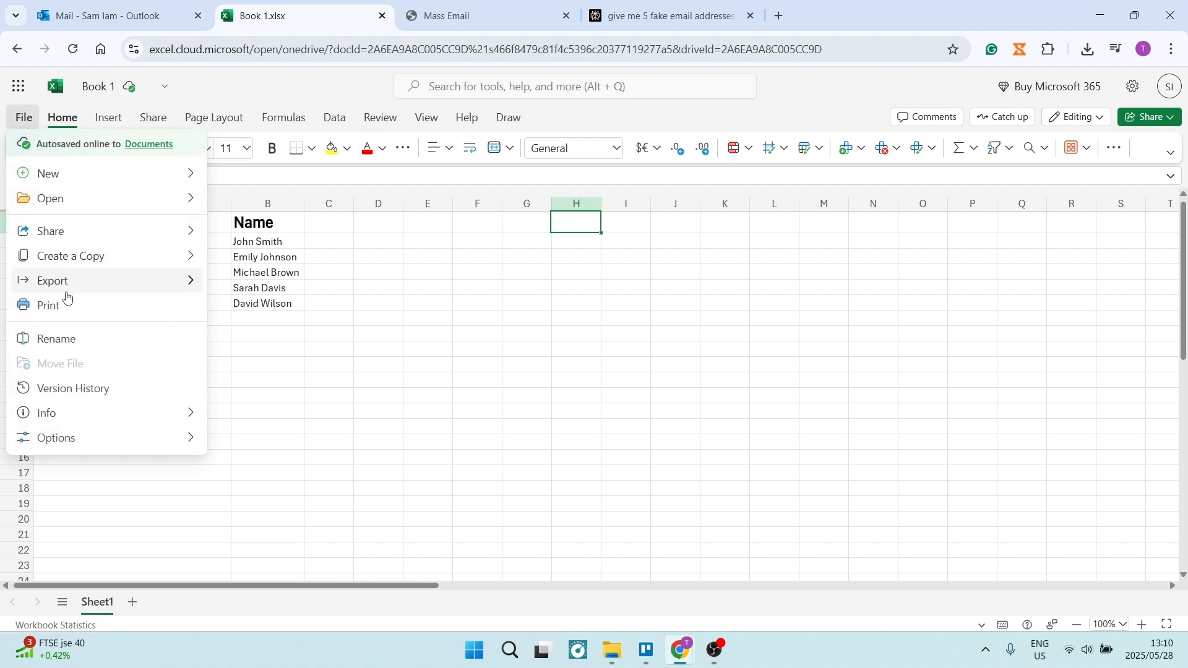
{"action": "mouse_move", "coordinate": [103, 280]}
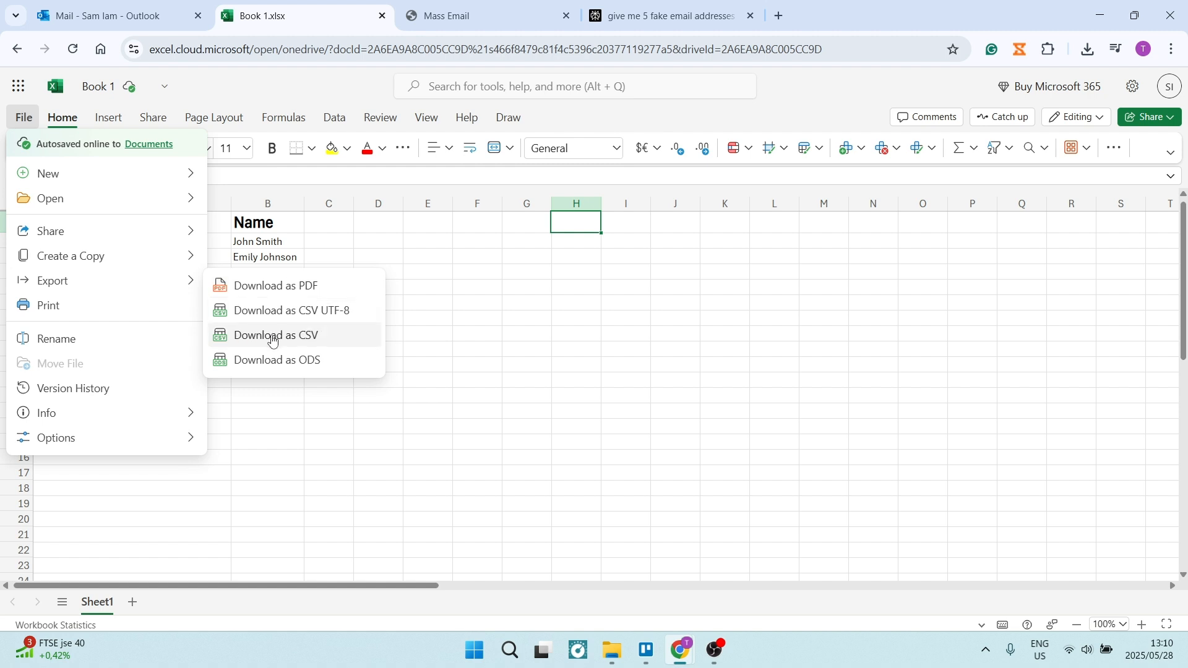
{"action": "left_click", "coordinate": [273, 337]}
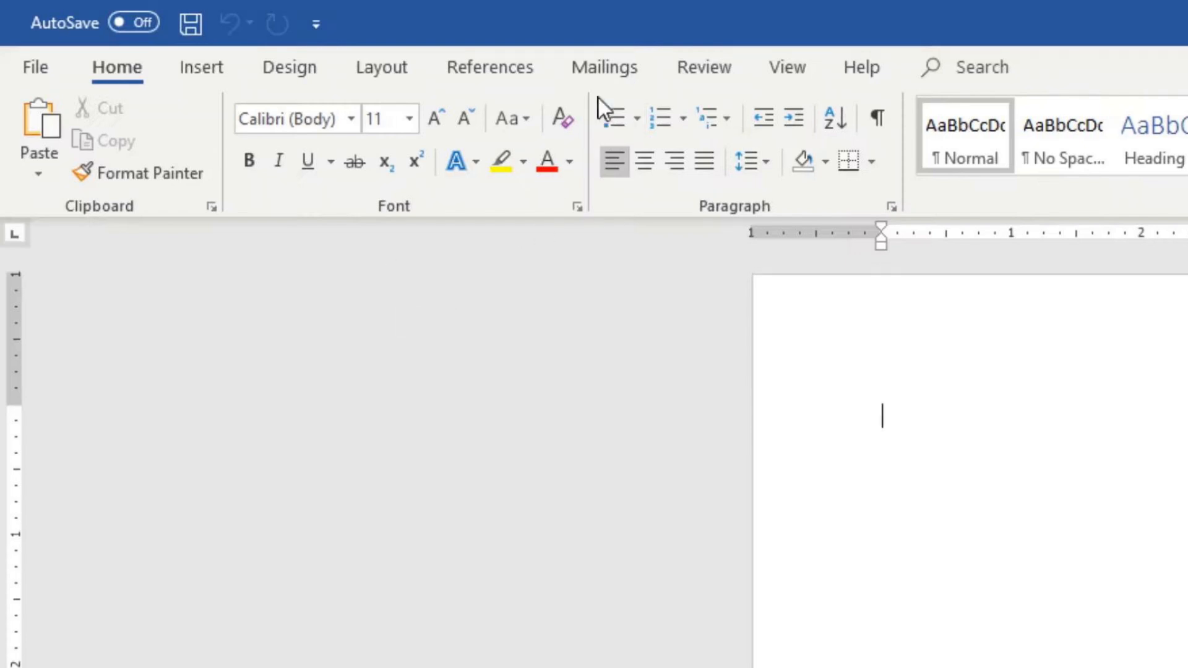
- Start an E-mail Messages mail merge and paste the Hello, test email, Thanks! message
{"action": "left_click", "coordinate": [605, 67]}
{"action": "left_click", "coordinate": [202, 167]}
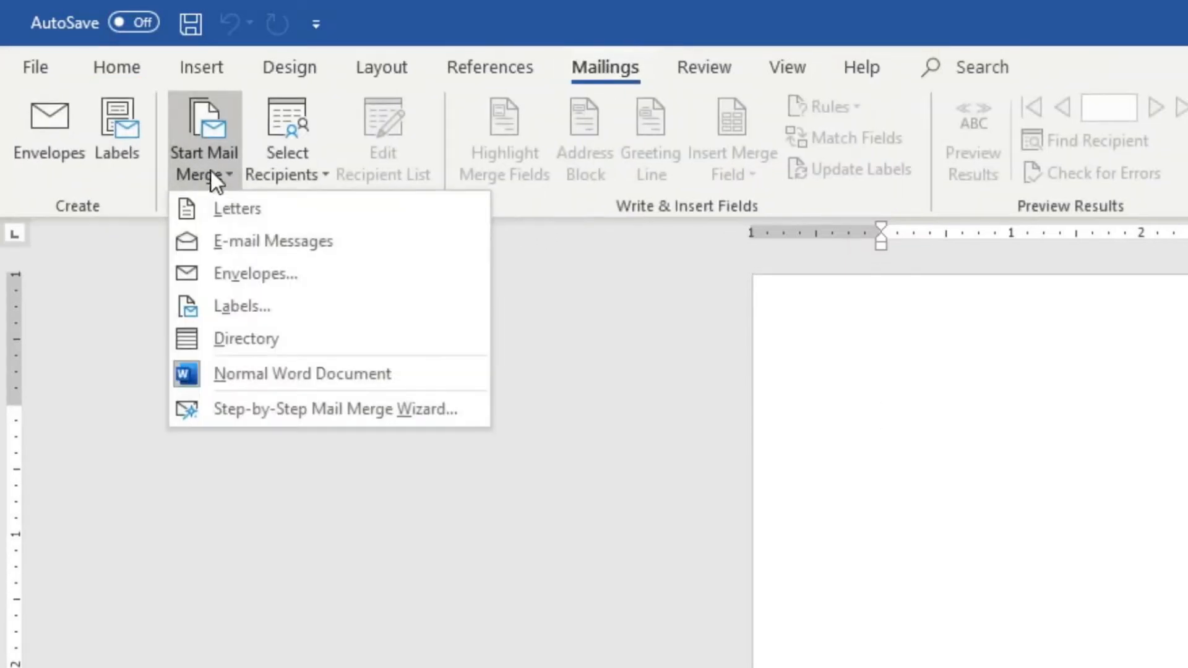
{"action": "left_click", "coordinate": [239, 241]}
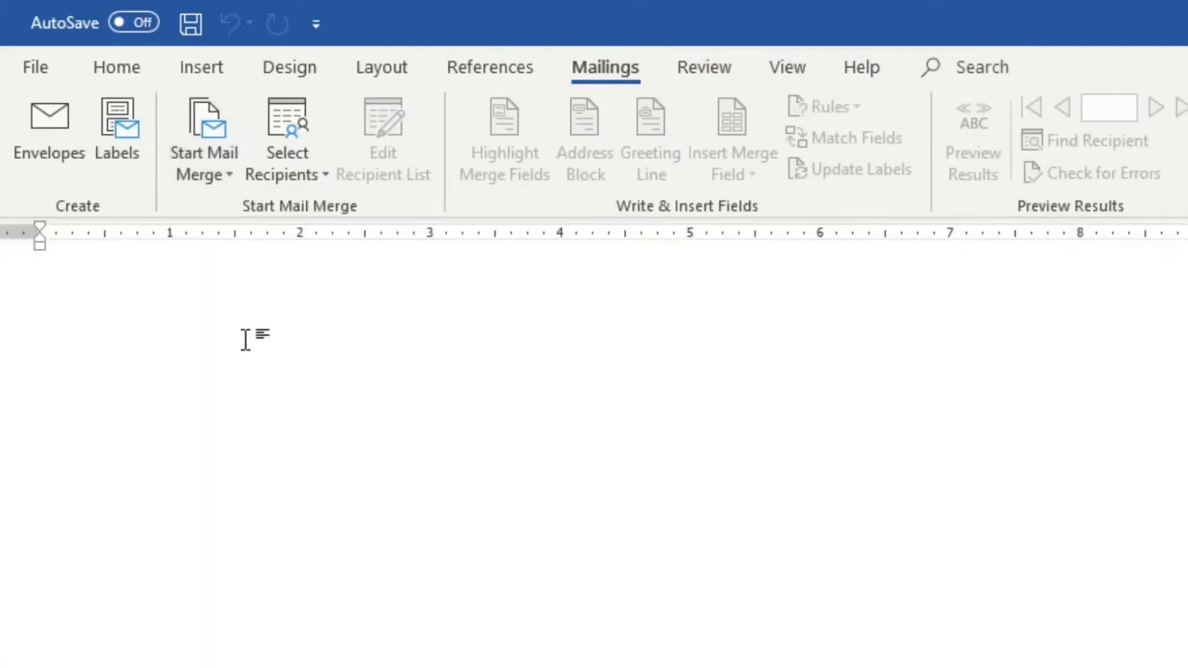
{"action": "key", "text": "ctrl+v"}
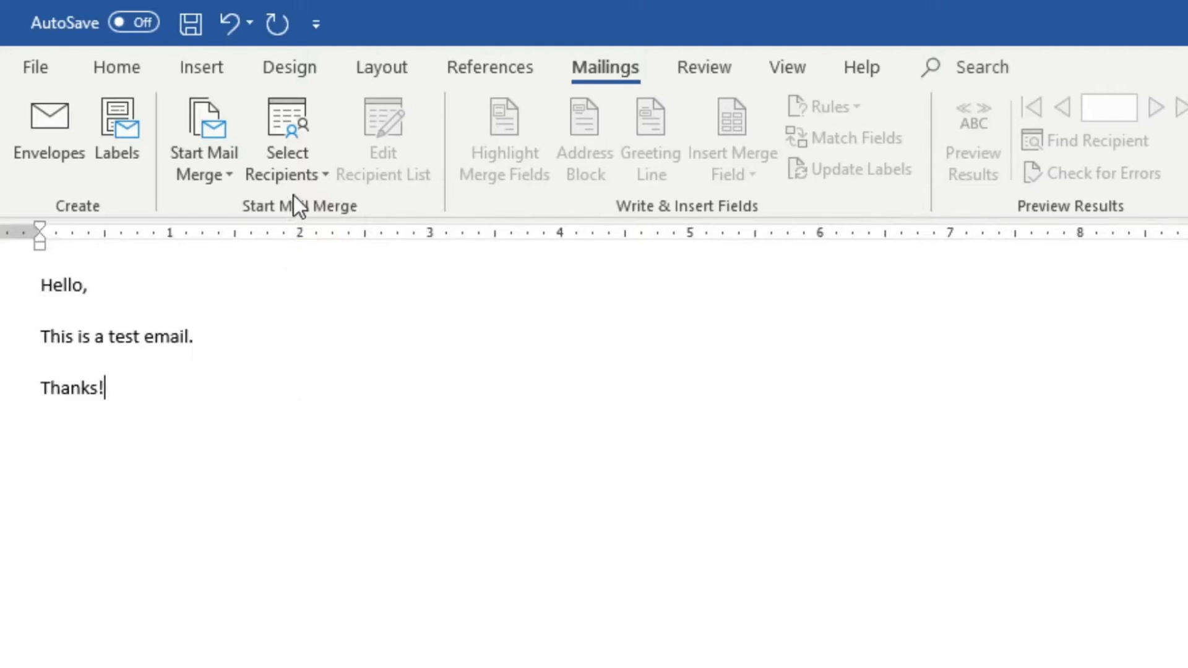
- Choose Use an Existing List and attach the downloaded CSV as the recipients
{"action": "left_click", "coordinate": [294, 171]}
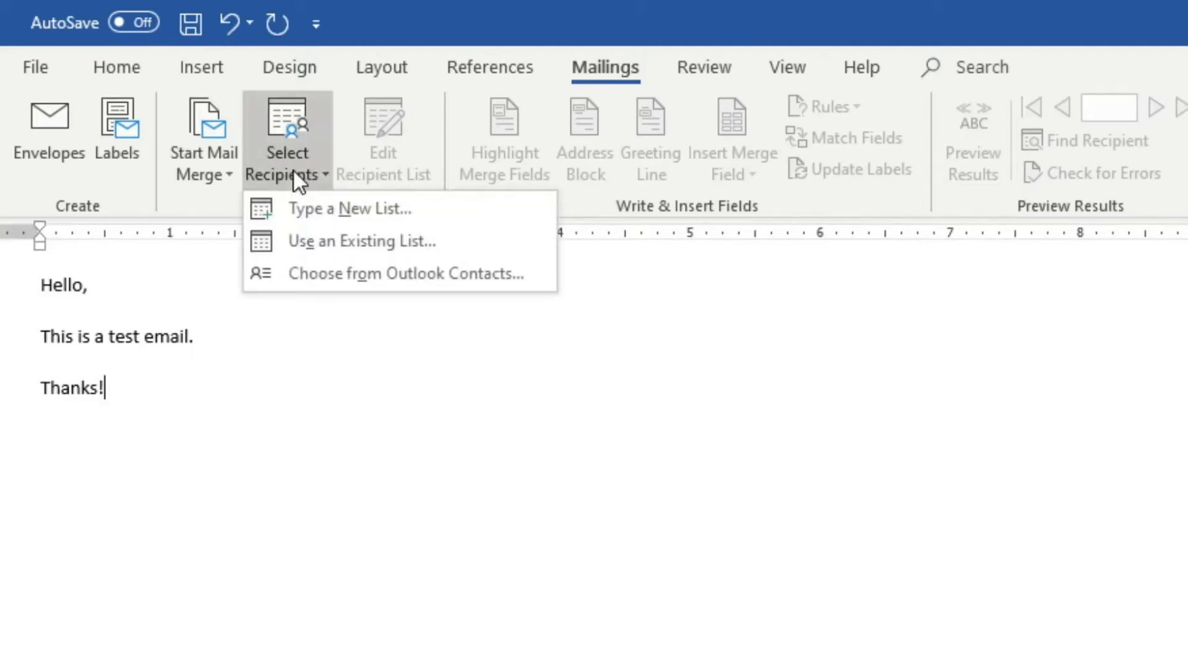
{"action": "left_click", "coordinate": [362, 241]}
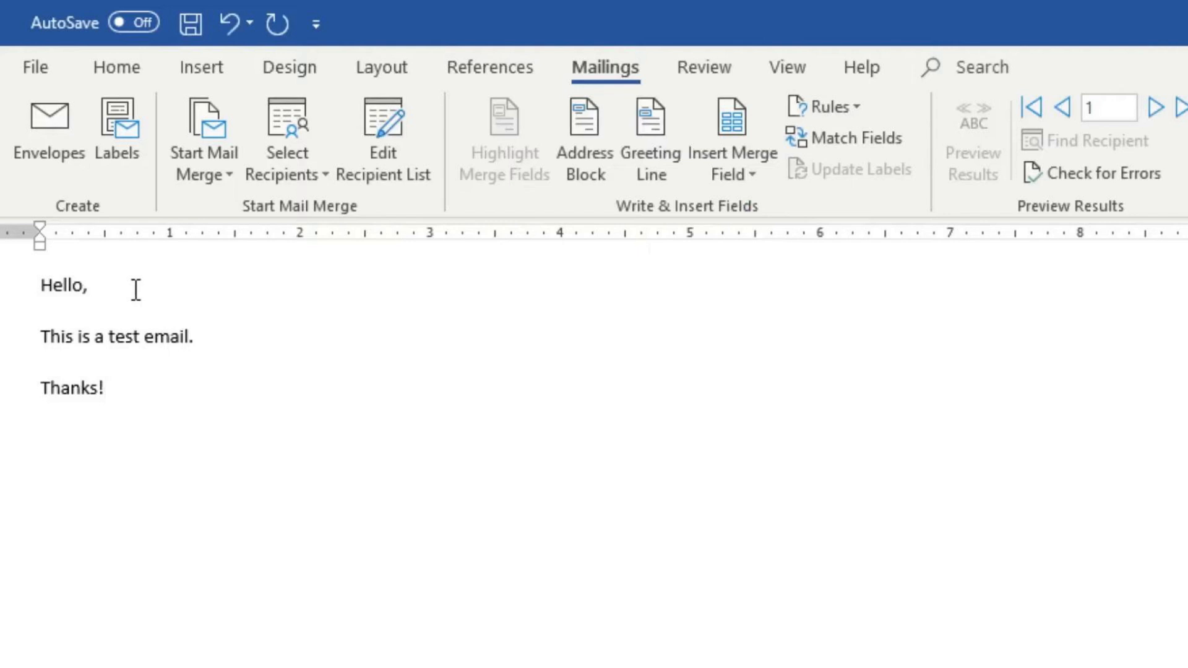
- Insert the First_Name merge field after Hello in the greeting
{"action": "left_click", "coordinate": [83, 285]}
{"action": "left_click", "coordinate": [737, 176]}
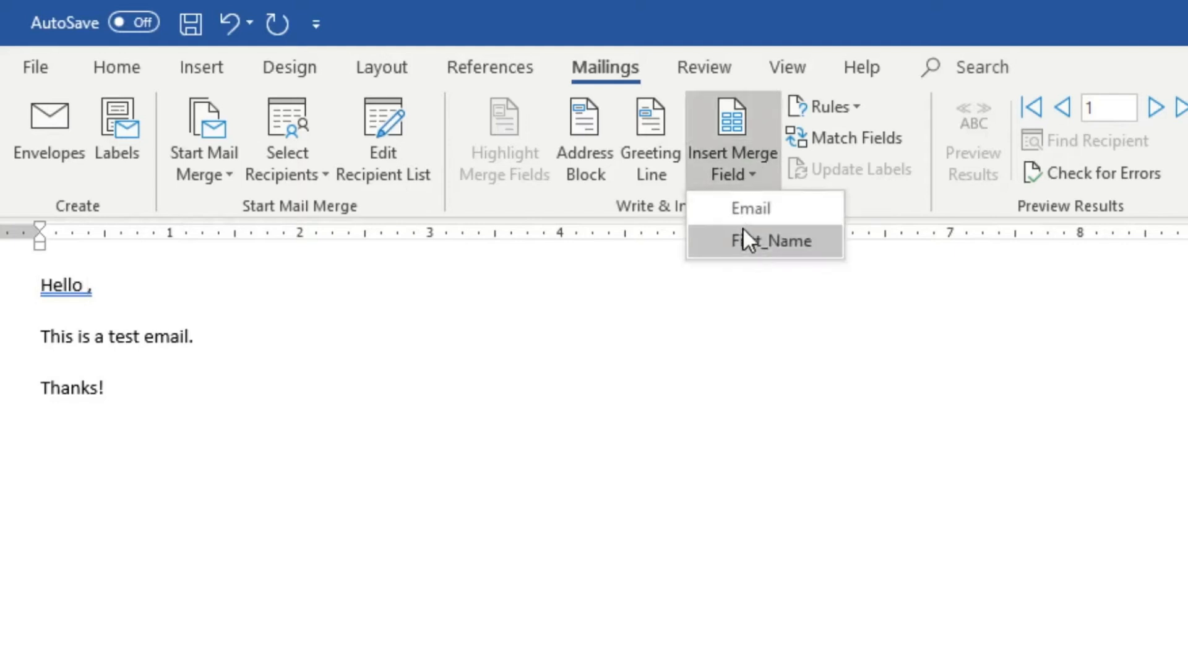
{"action": "left_click", "coordinate": [746, 244]}
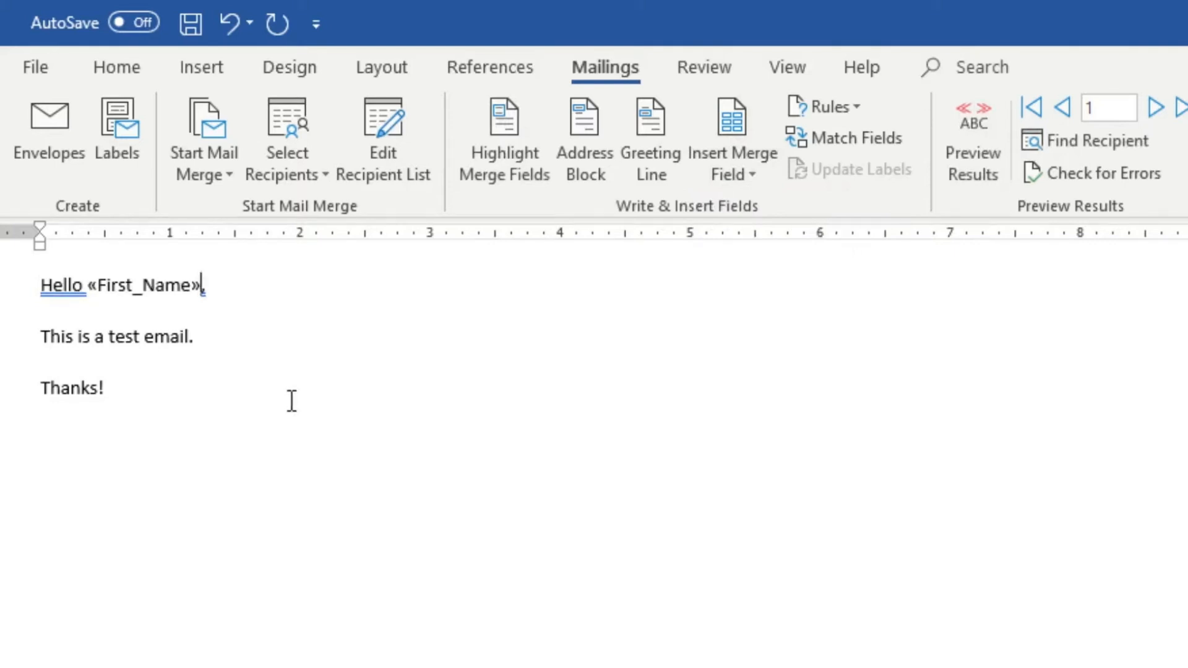
- Choose Send Email Messages and begin entering the subject line in the Merge to E-mail dialog
{"action": "left_click", "coordinate": [1036, 138]}
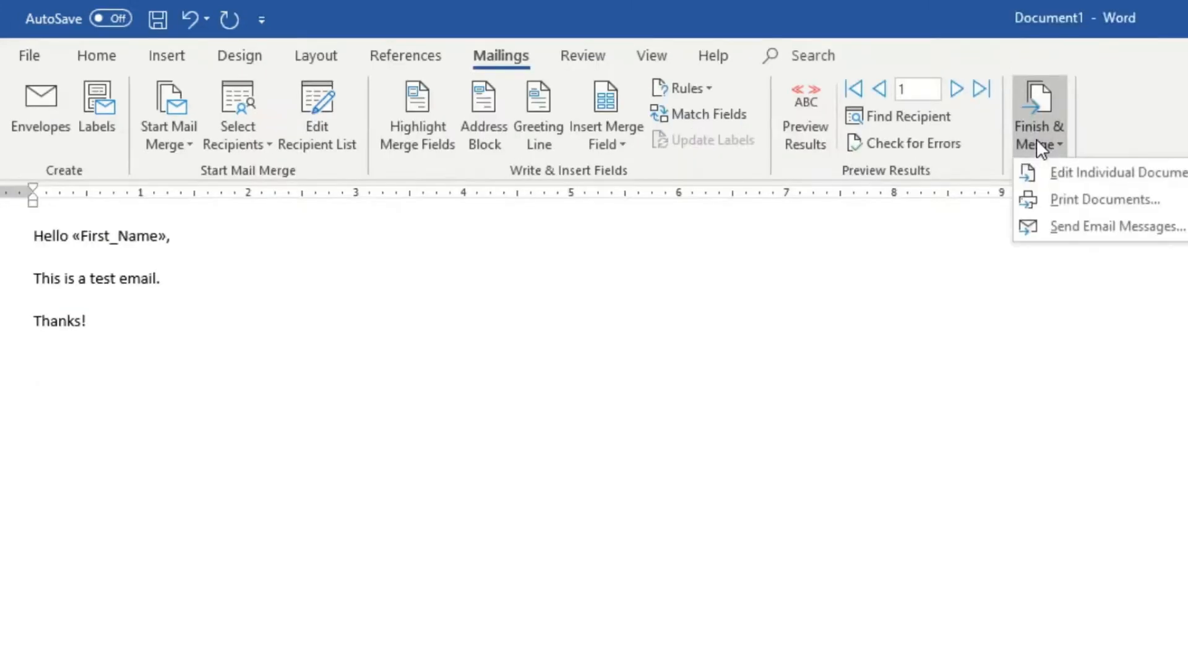
{"action": "left_click", "coordinate": [1068, 229]}
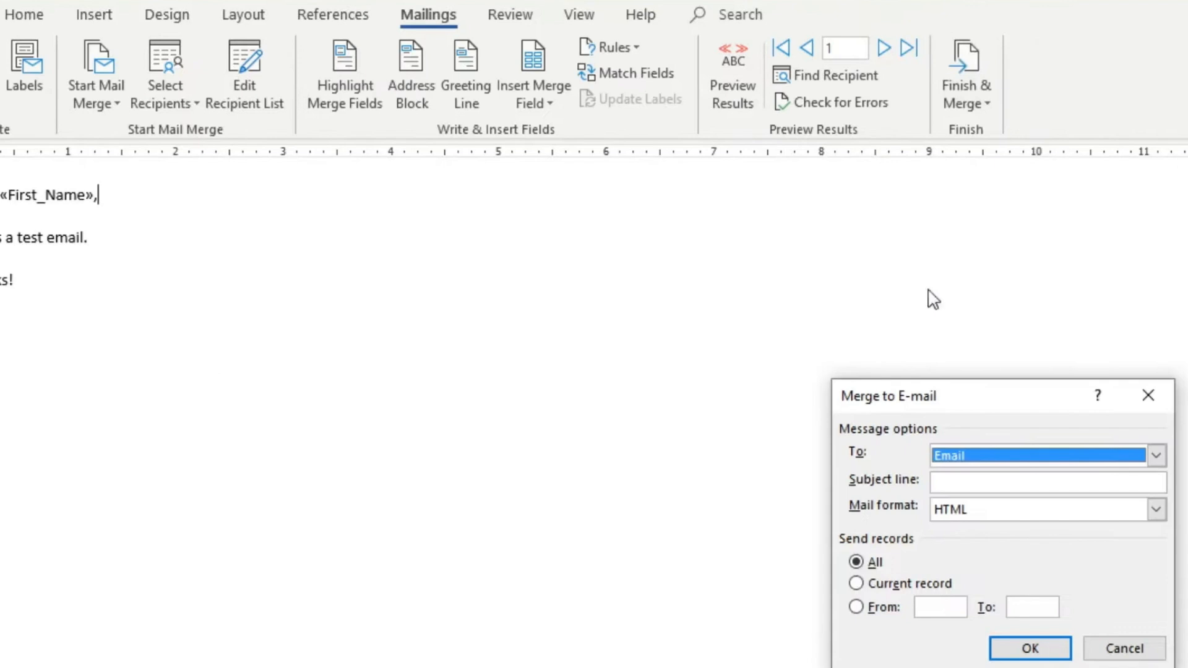
{"action": "left_click", "coordinate": [979, 492]}
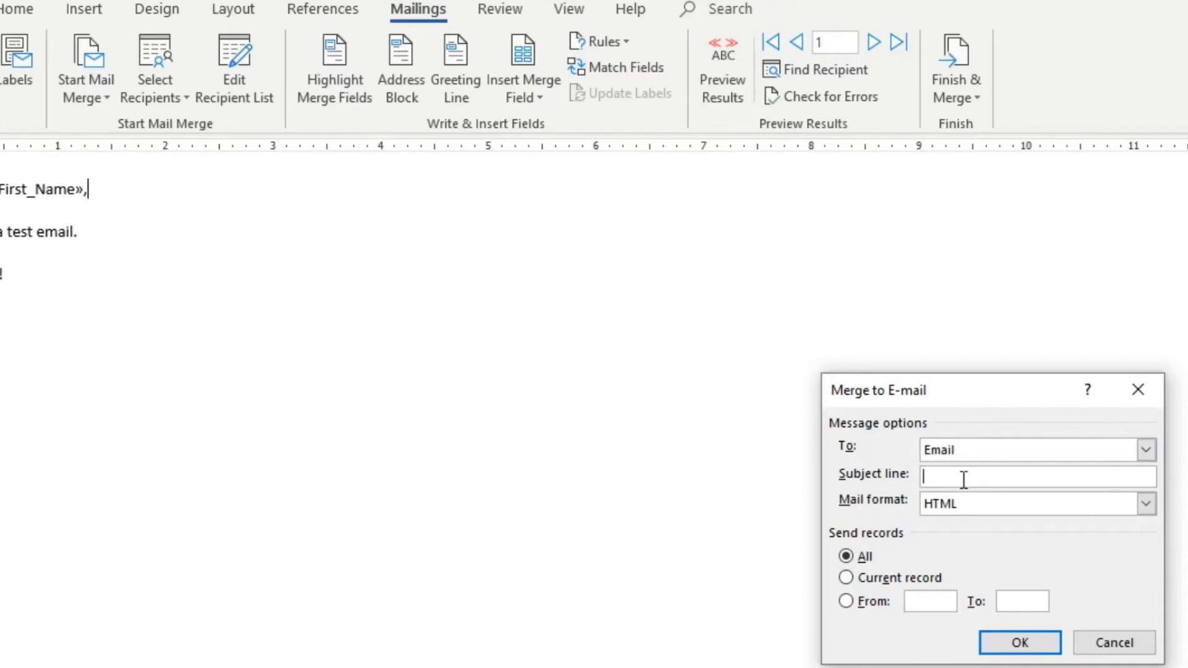
{"action": "type", "text": "Subject"}
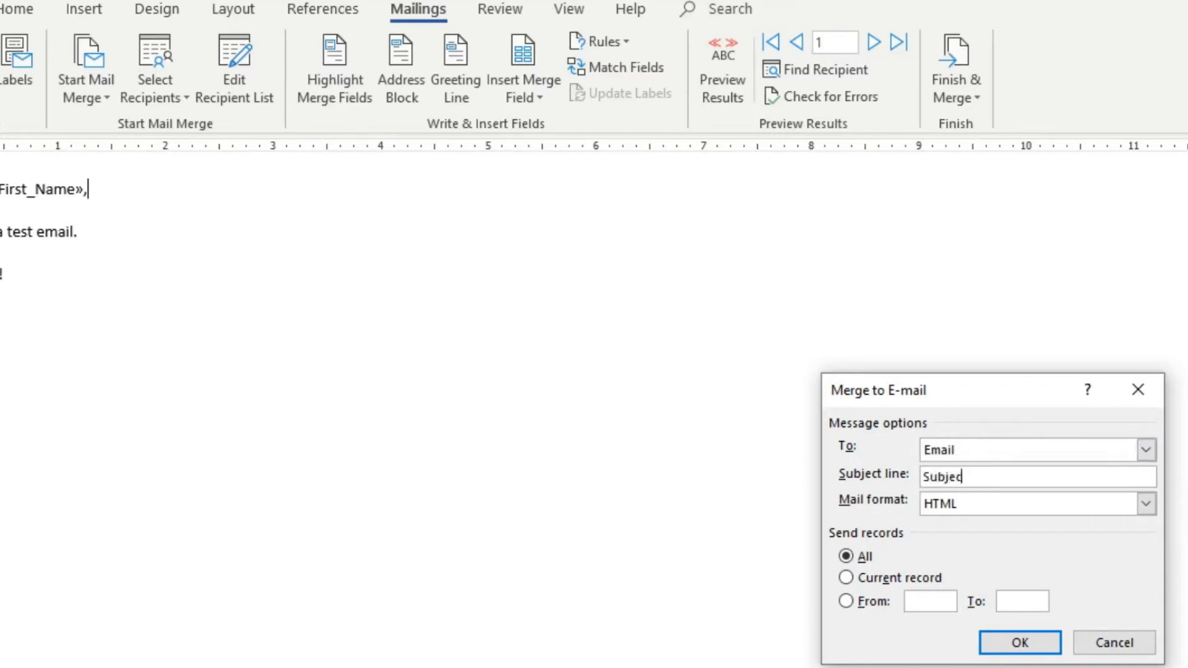